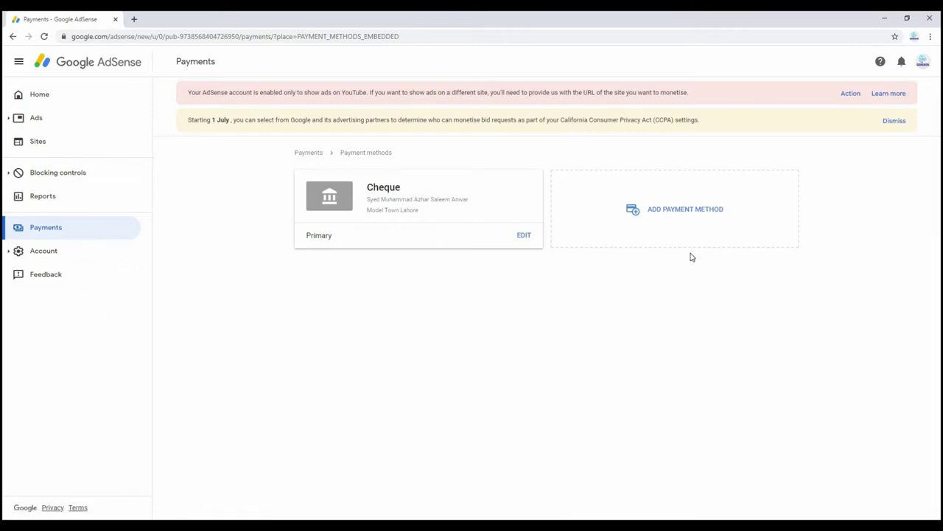
Add a new payment method and choose the Western Union account option
{"action": "left_click", "coordinate": [693, 212]}
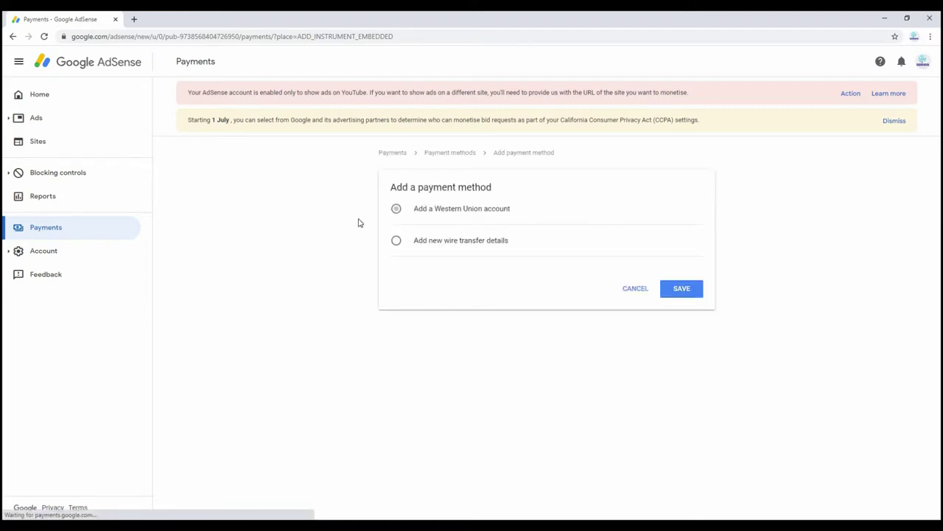
{"action": "left_click", "coordinate": [396, 209]}
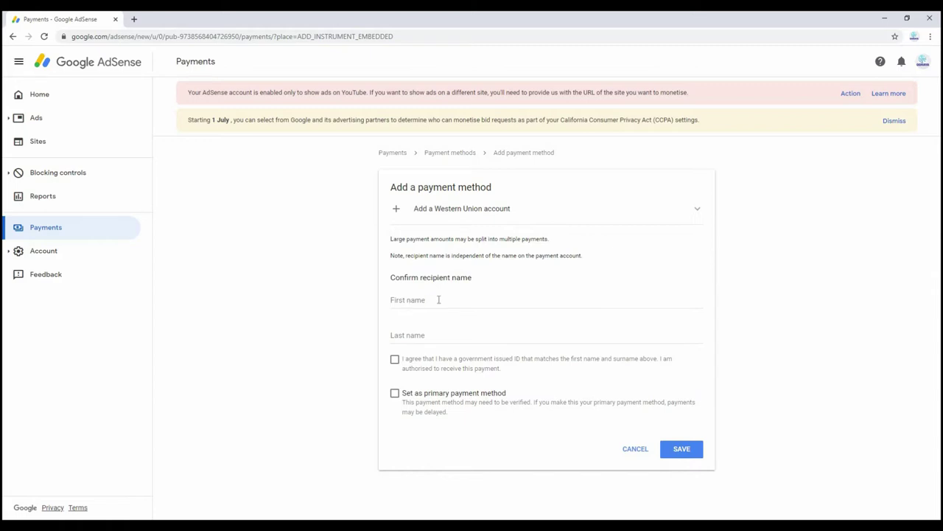
Enter the recipient's first name and last name in the Western Union form
{"action": "left_click", "coordinate": [421, 300]}
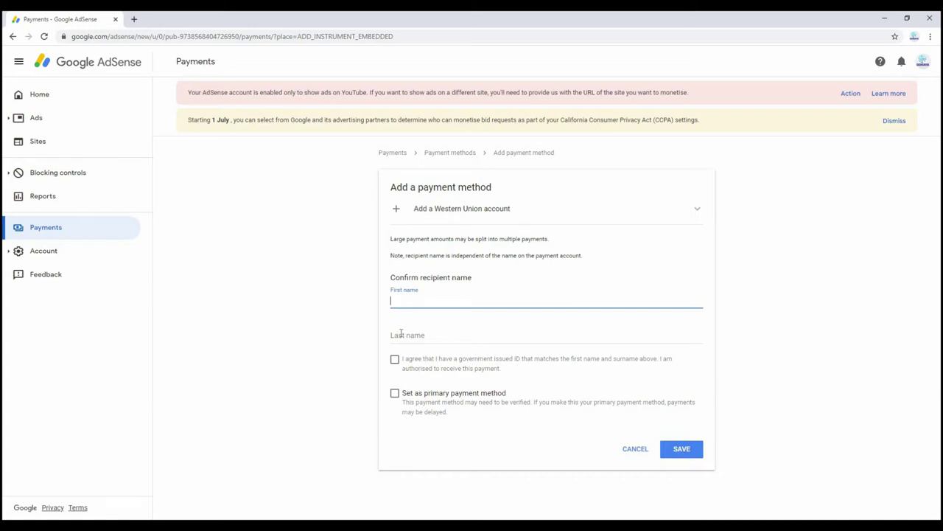
{"action": "left_click", "coordinate": [408, 303]}
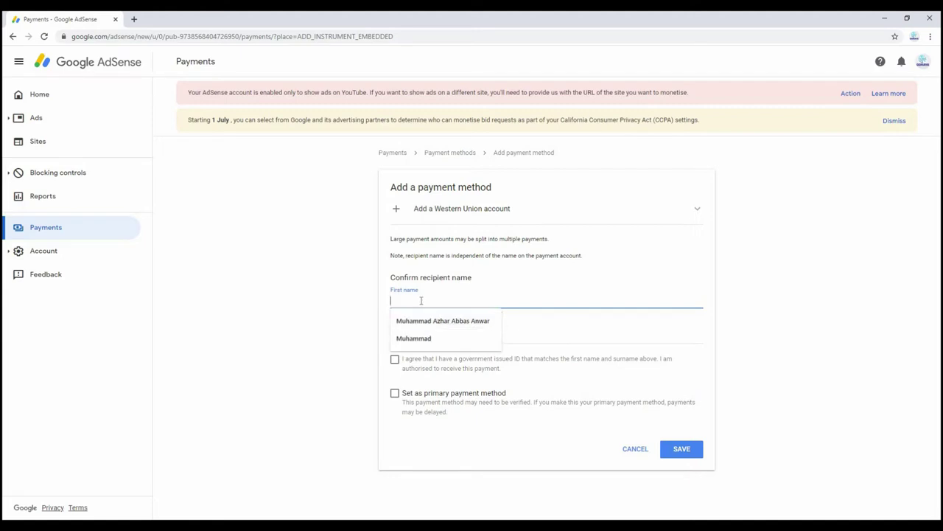
{"action": "left_click", "coordinate": [366, 306]}
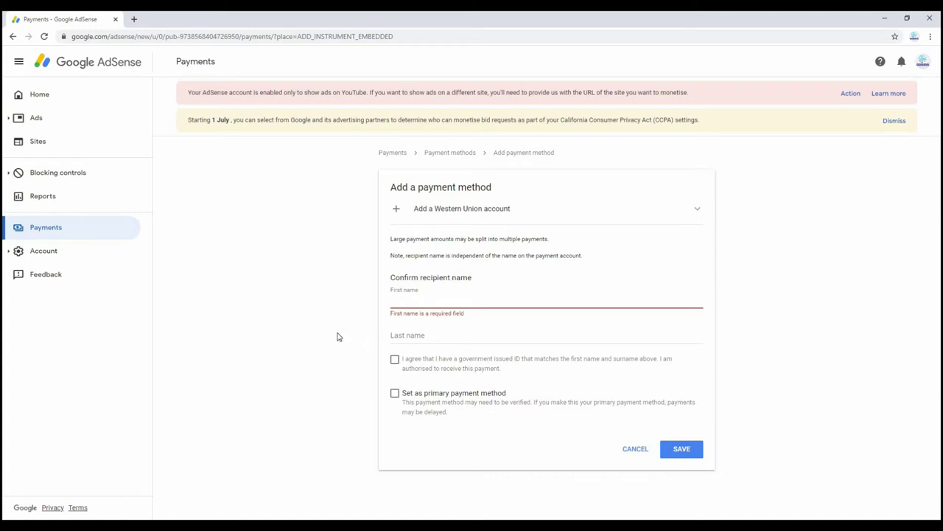
{"action": "left_click", "coordinate": [403, 303]}
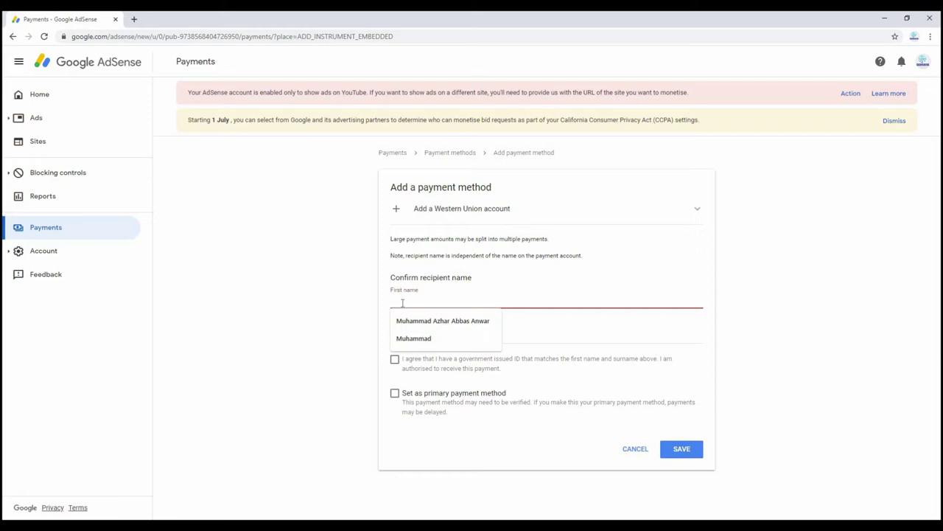
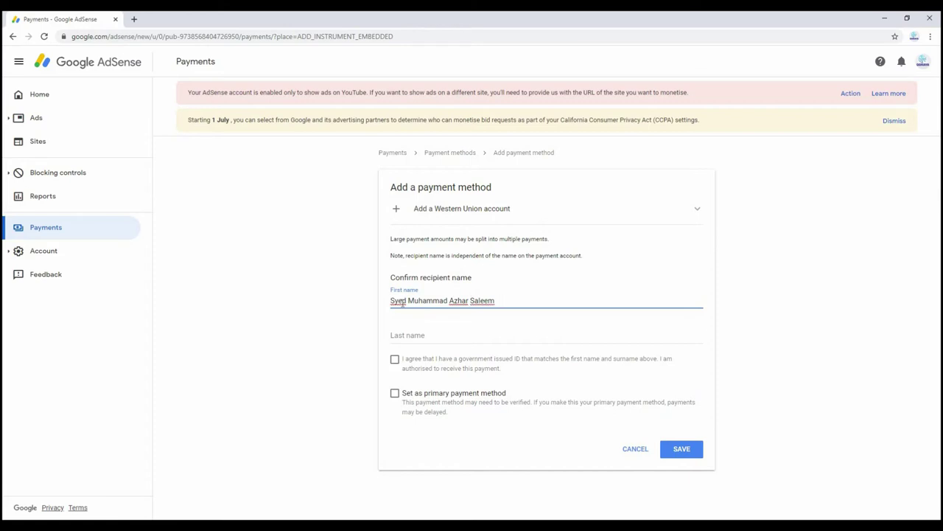
{"action": "left_click", "coordinate": [411, 334]}
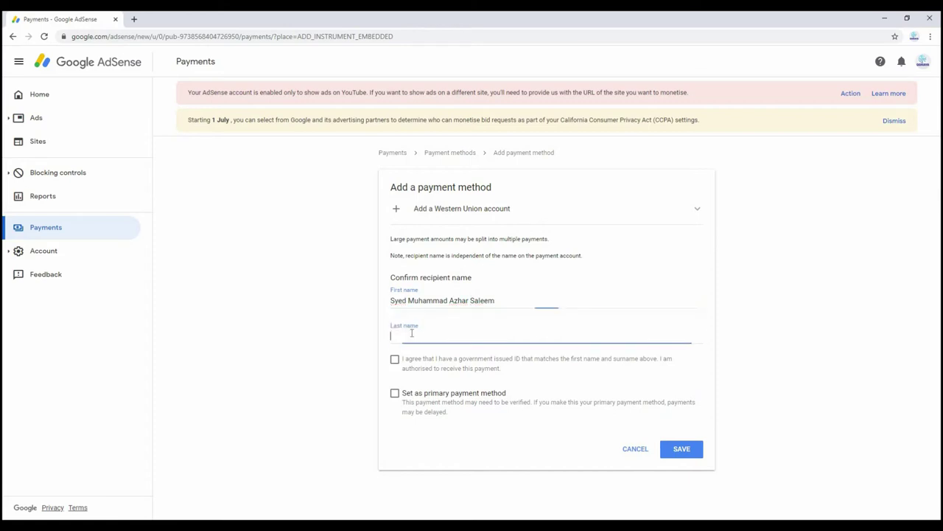
{"action": "type", "text": "Anwar"}
{"action": "left_click_drag", "start_coordinate": [509, 302], "coordinate": [399, 301]}
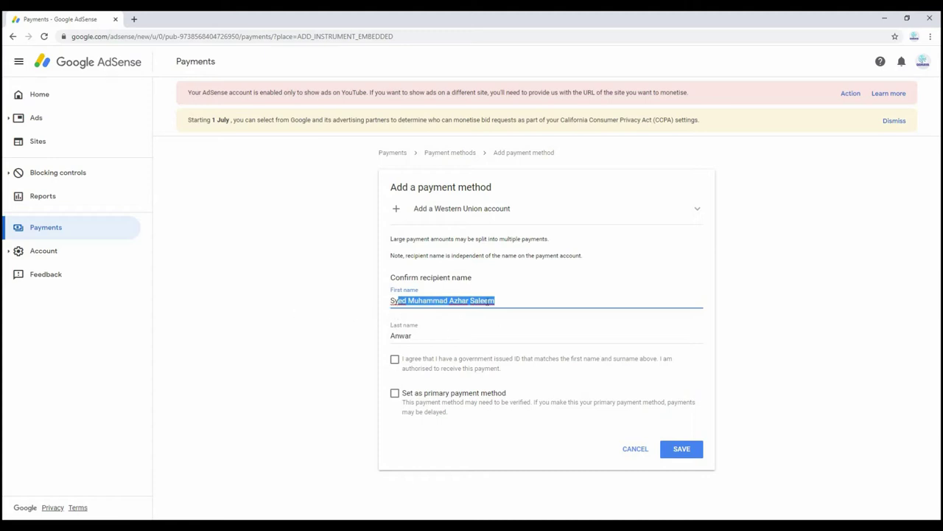
{"action": "left_click", "coordinate": [508, 298]}
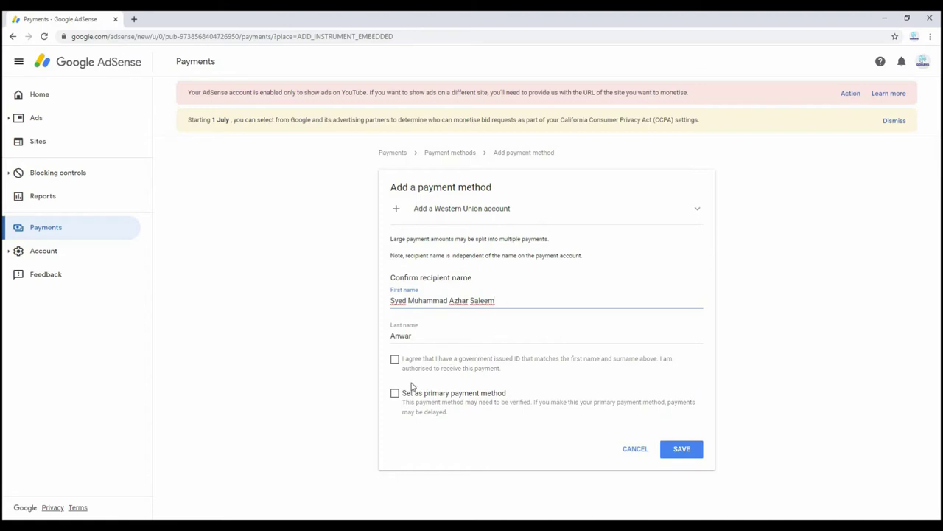
Agree to the matching-ID terms, set Western Union as the primary payment method, and save
{"action": "left_click", "coordinate": [396, 364]}
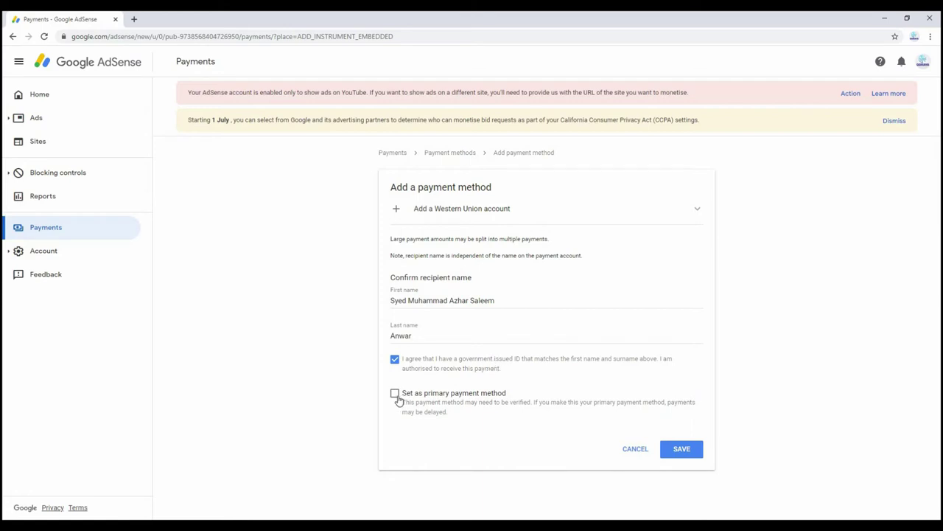
{"action": "left_click", "coordinate": [395, 396]}
{"action": "left_click", "coordinate": [686, 450]}
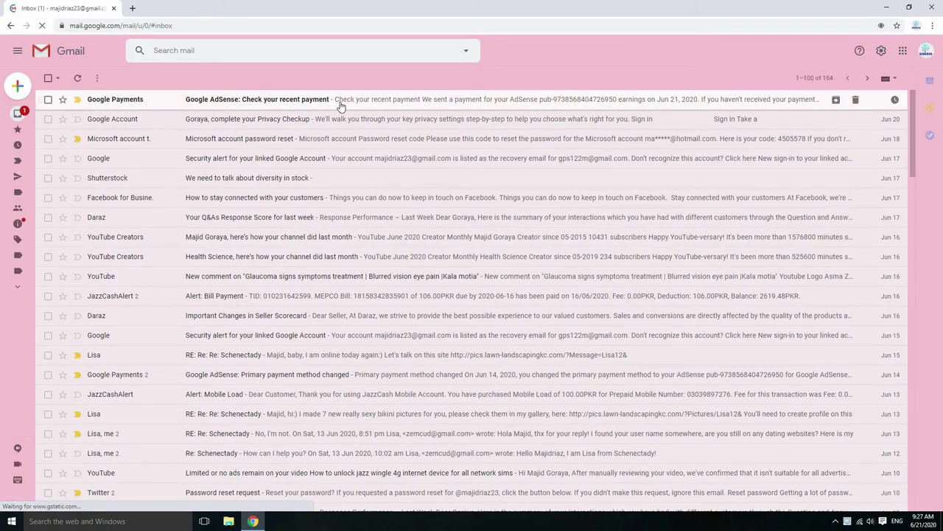
Open the 'Check your recent payment' email and sign in to AdSense from it
{"action": "left_click", "coordinate": [130, 102]}
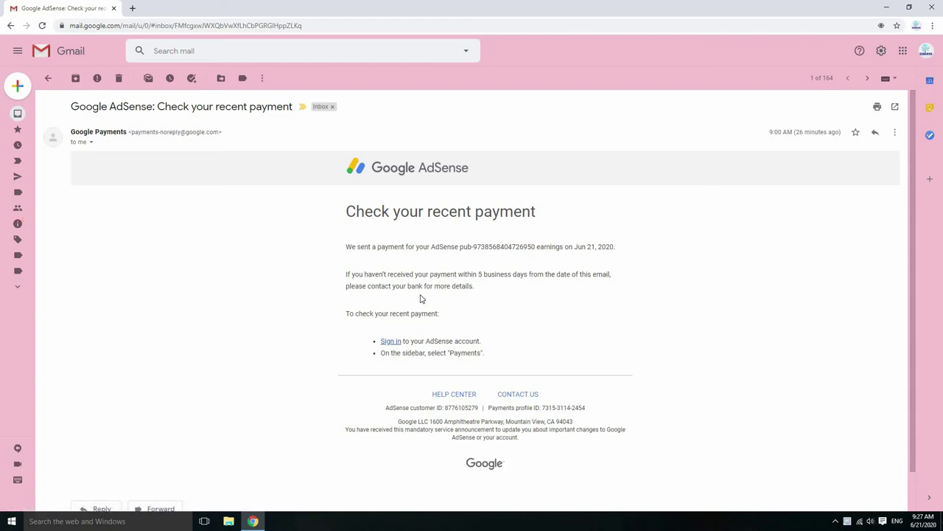
{"action": "left_click", "coordinate": [392, 341]}
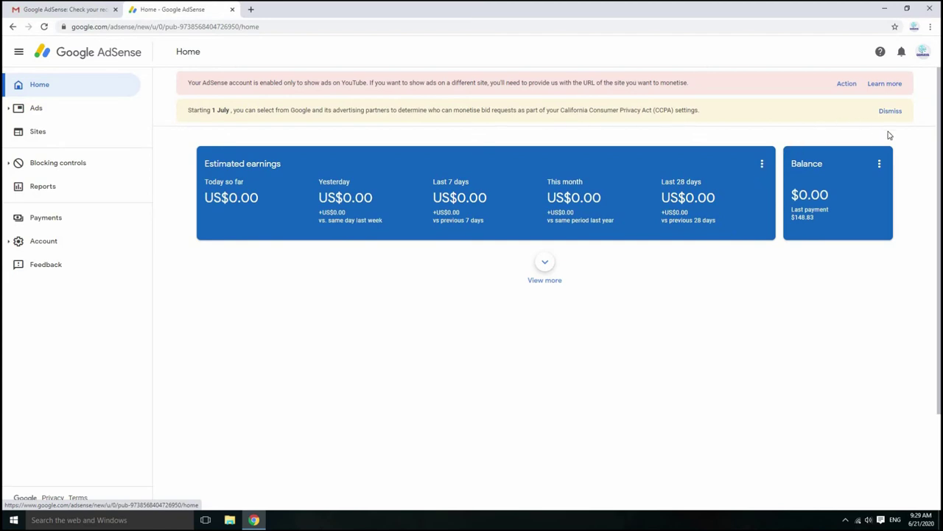
Open the receipt for the US$148.83 Western Union payment from the 1–21 Jun 2020 transactions
{"action": "left_click", "coordinate": [880, 165]}
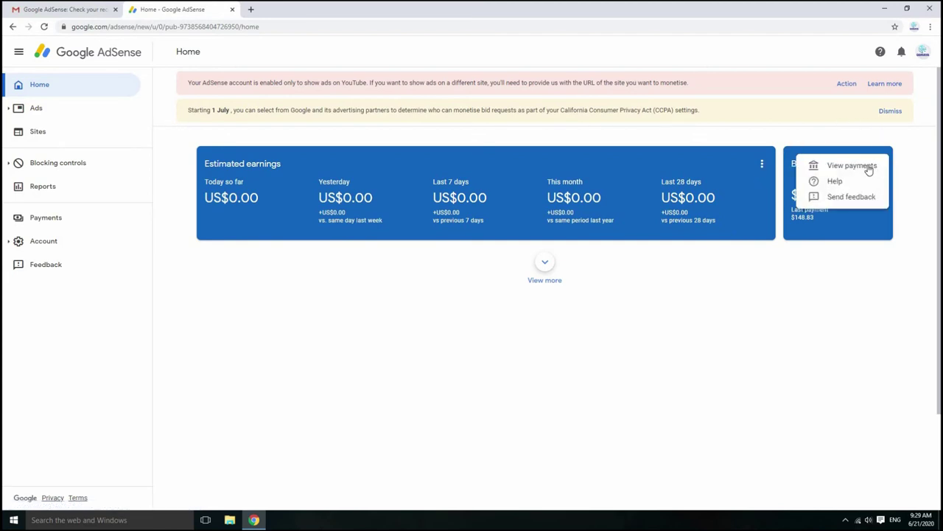
{"action": "left_click", "coordinate": [863, 166]}
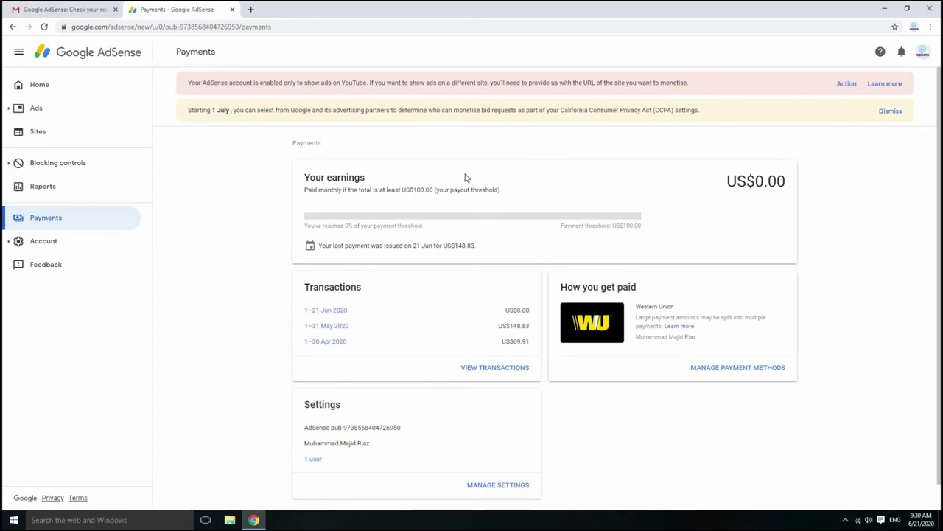
{"action": "left_click", "coordinate": [339, 311]}
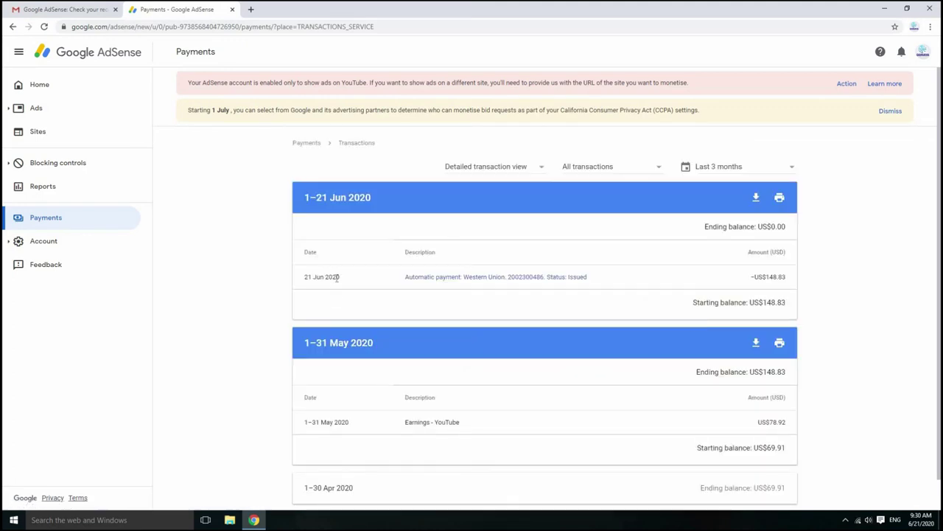
{"action": "left_click", "coordinate": [478, 278]}
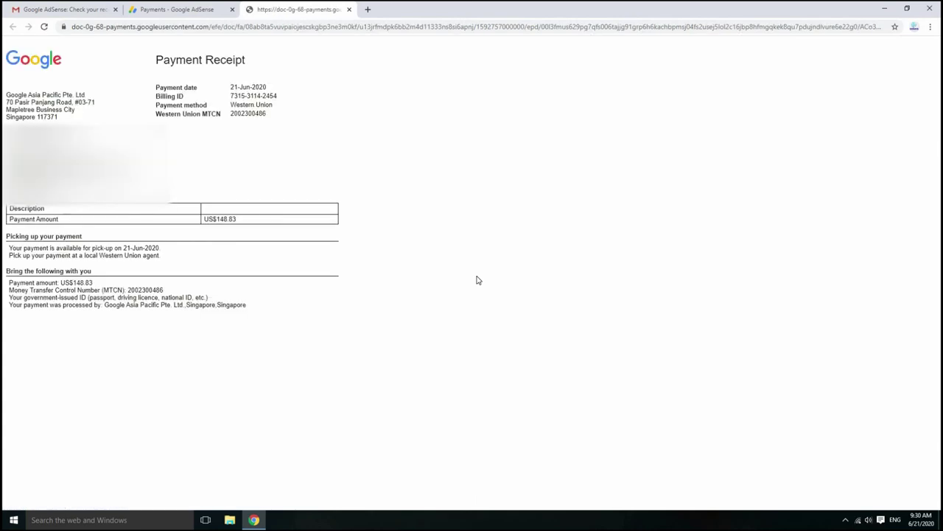
Scroll the receipt to 'Bring the following with you' and highlight the MTCN number
{"action": "scroll", "coordinate": [368, 249], "scroll_direction": "up", "scroll_amount": 8}
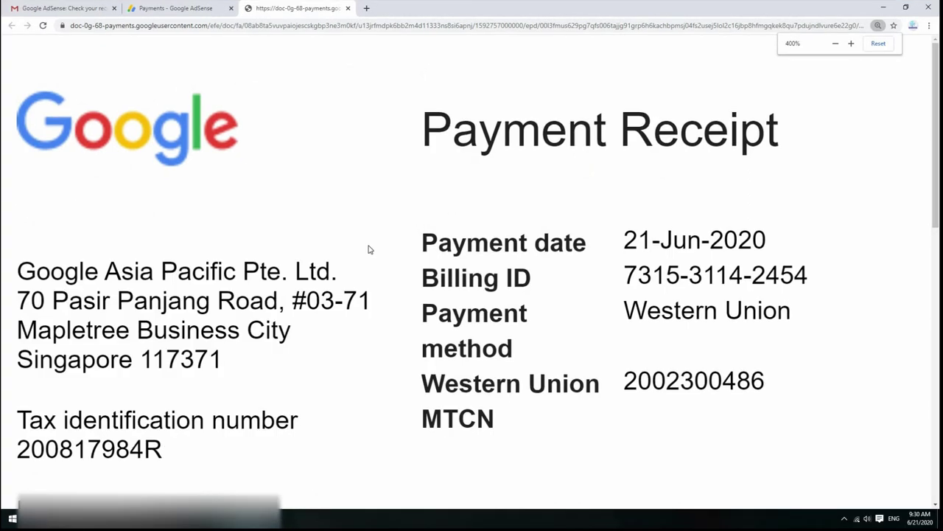
{"action": "scroll", "coordinate": [370, 251], "scroll_direction": "down", "scroll_amount": 5}
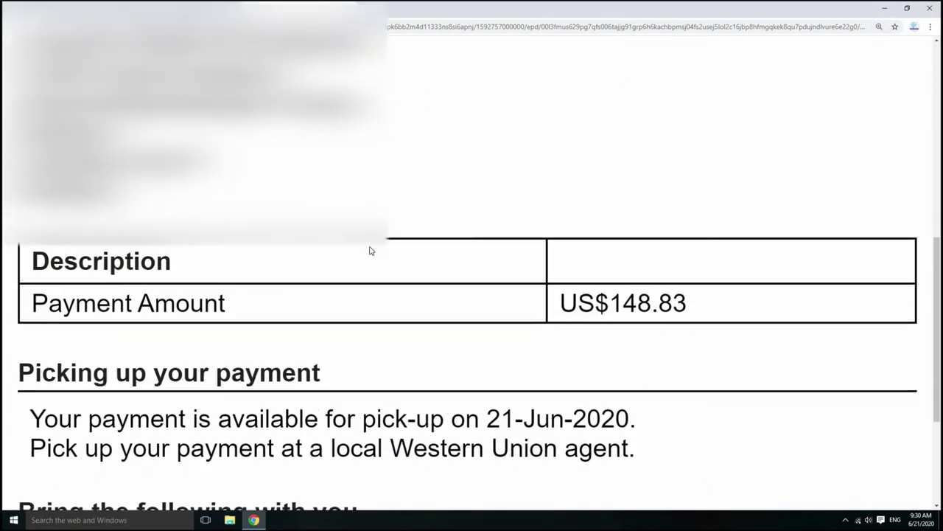
{"action": "scroll", "coordinate": [371, 251], "scroll_direction": "down", "scroll_amount": 3}
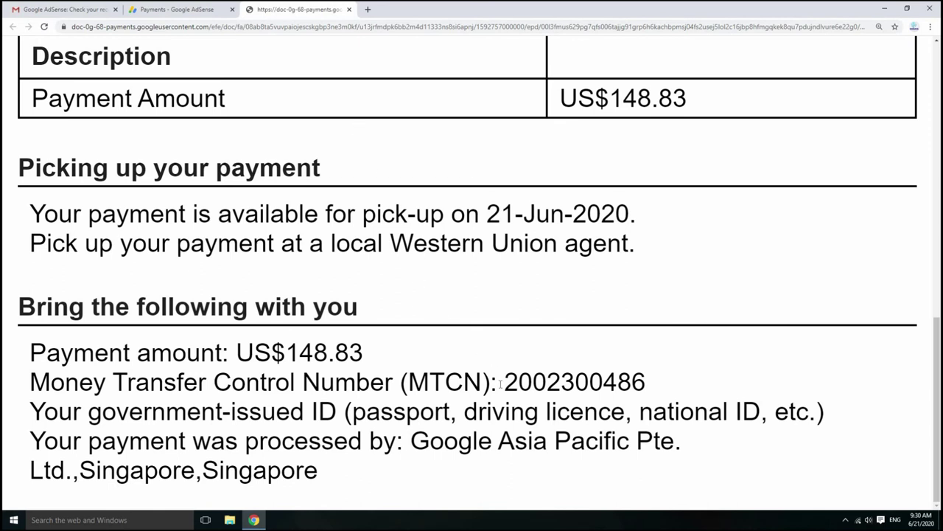
{"action": "left_click_drag", "start_coordinate": [499, 382], "coordinate": [651, 395]}
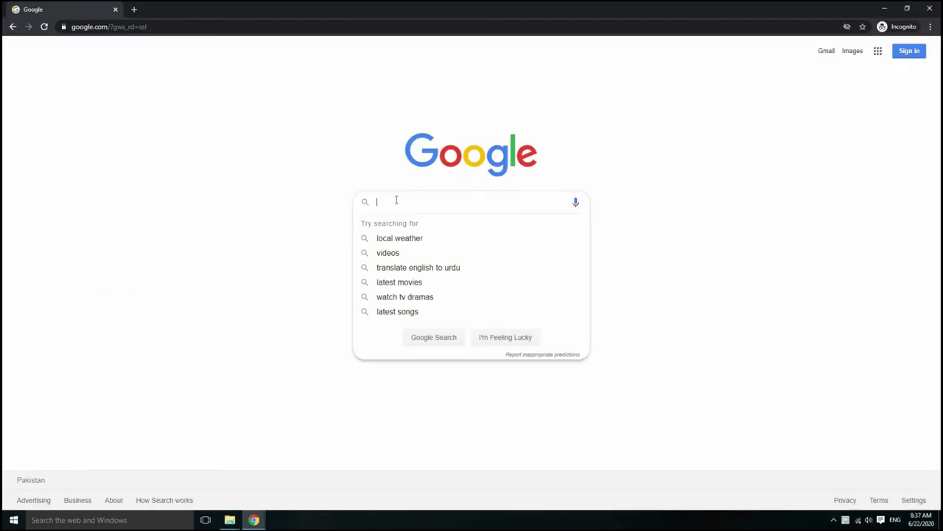
Search 'US Dollar today' and convert 148.83 US dollars to 24937.24 Pakistani rupees
{"action": "type", "text": "US Dollar"}
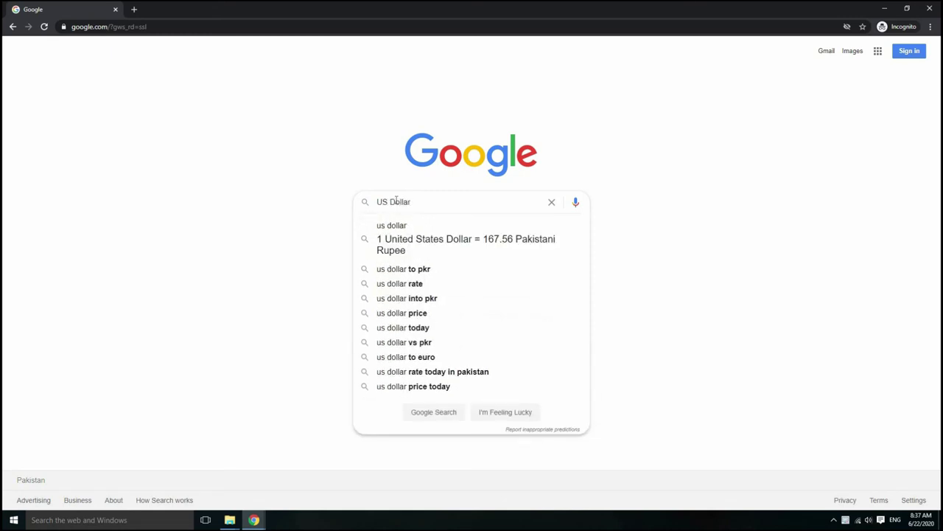
{"action": "type", "text": " today"}
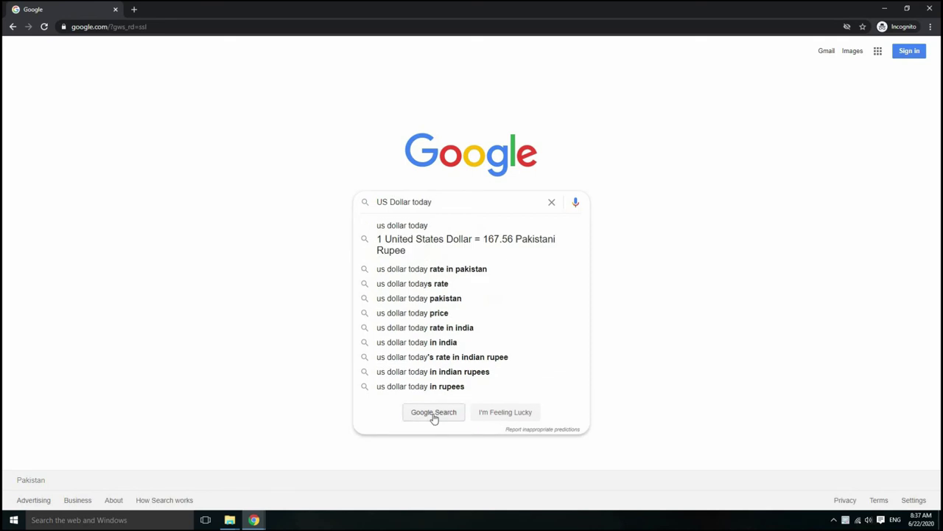
{"action": "left_click", "coordinate": [433, 415]}
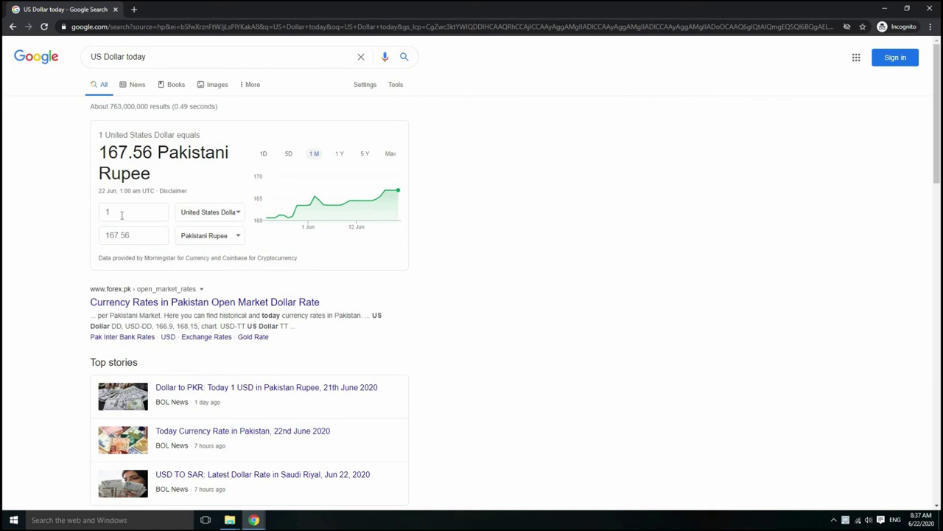
{"action": "left_click_drag", "start_coordinate": [124, 211], "coordinate": [95, 213]}
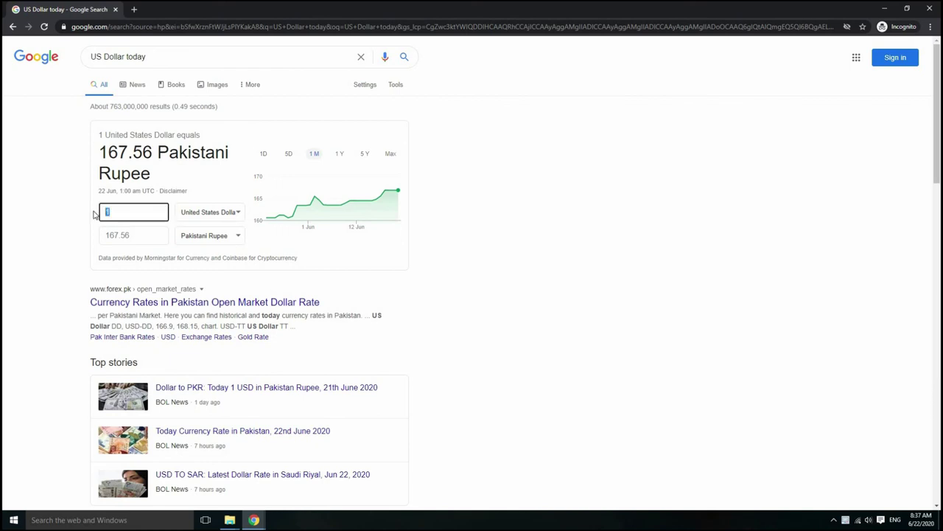
{"action": "type", "text": "48.83"}
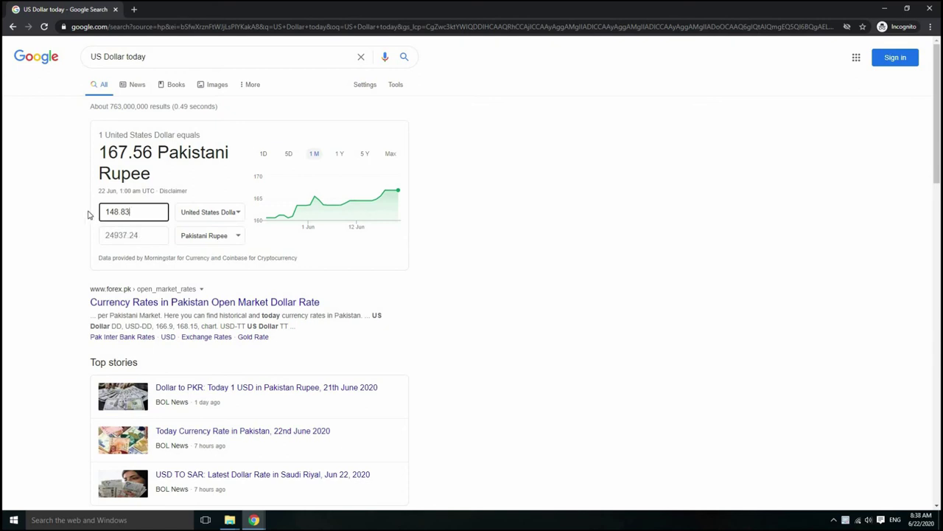
{"action": "left_click", "coordinate": [106, 236]}
{"action": "left_click_drag", "start_coordinate": [106, 236], "coordinate": [145, 256]}
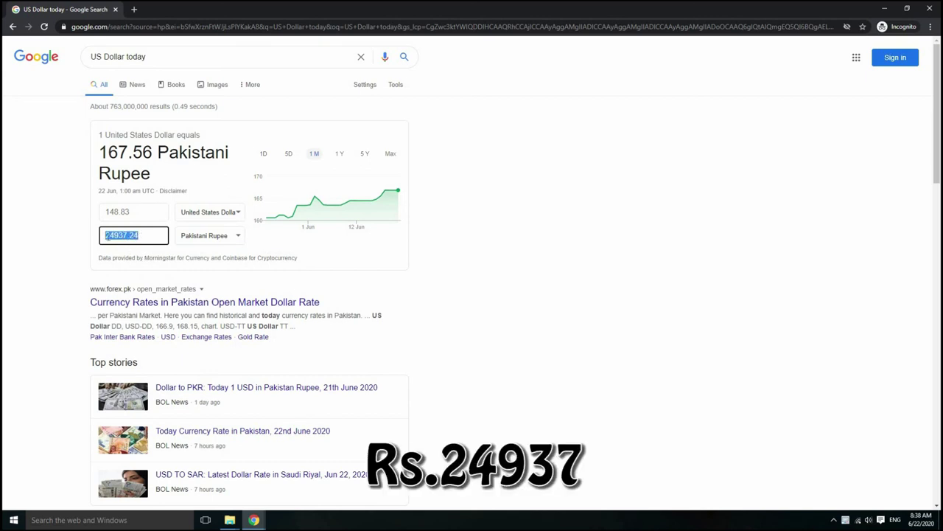